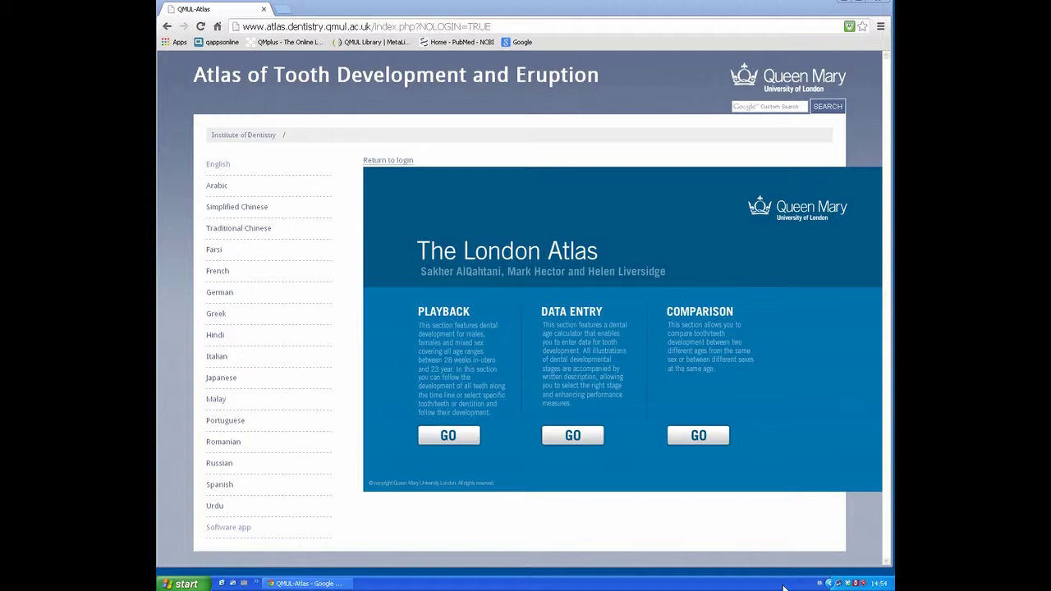
Open Playback and step the mixed-sex diagram from 3.5 Years to 4.5 Years.
click(465, 441)
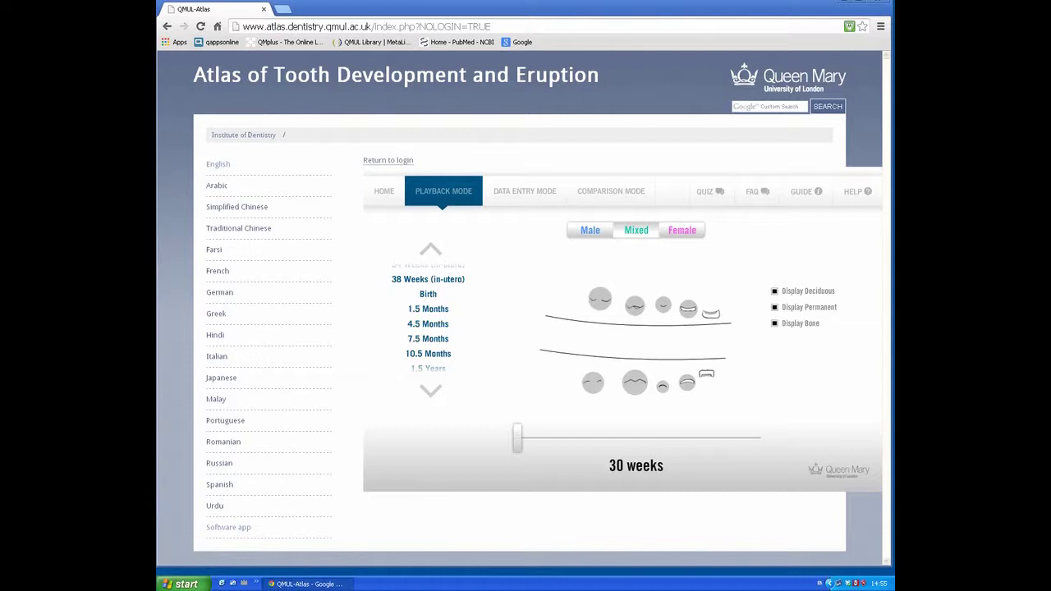
click(430, 392)
click(430, 392)
click(431, 394)
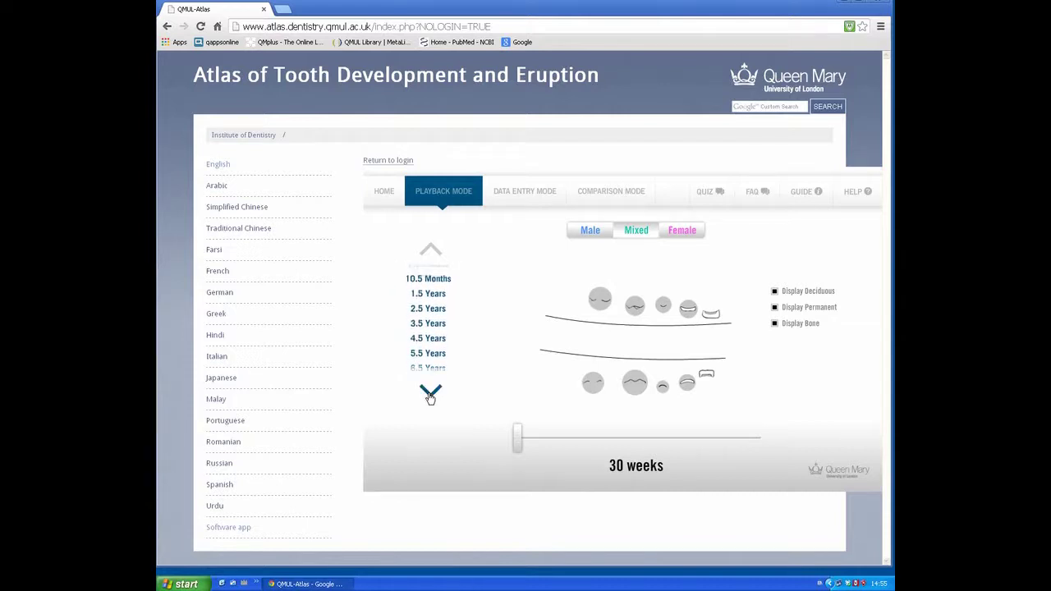
click(429, 320)
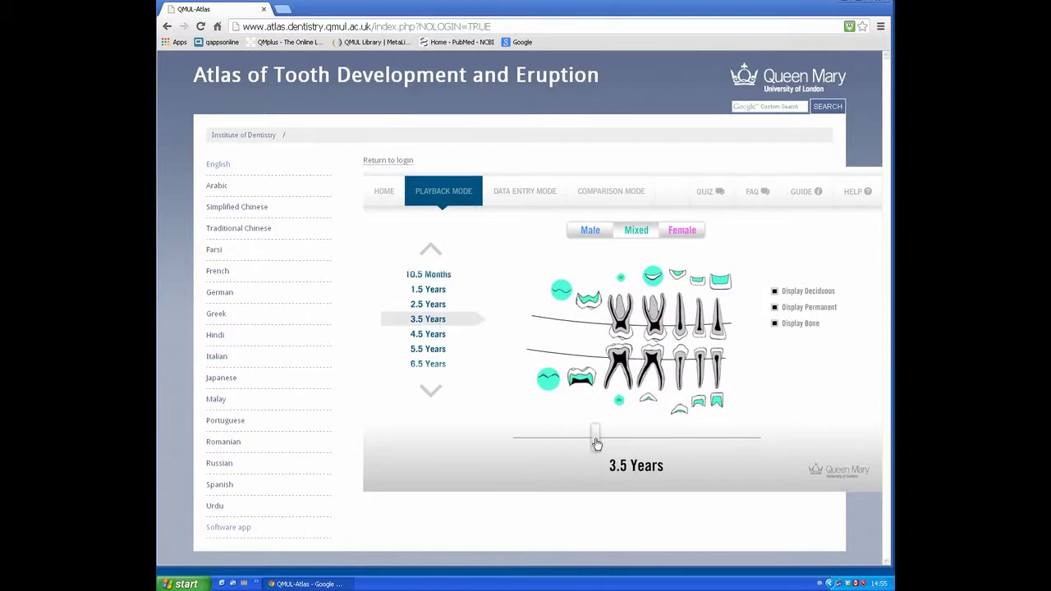
drag(601, 444, 607, 444)
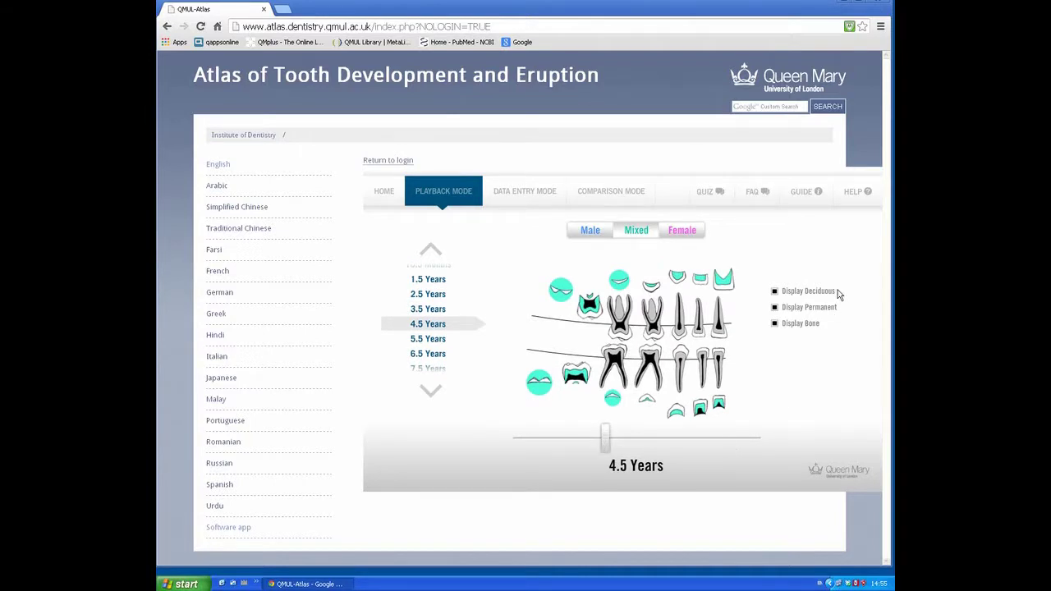
Toggle the deciduous, permanent and bone layers off and on, then show male and finally female development.
click(774, 292)
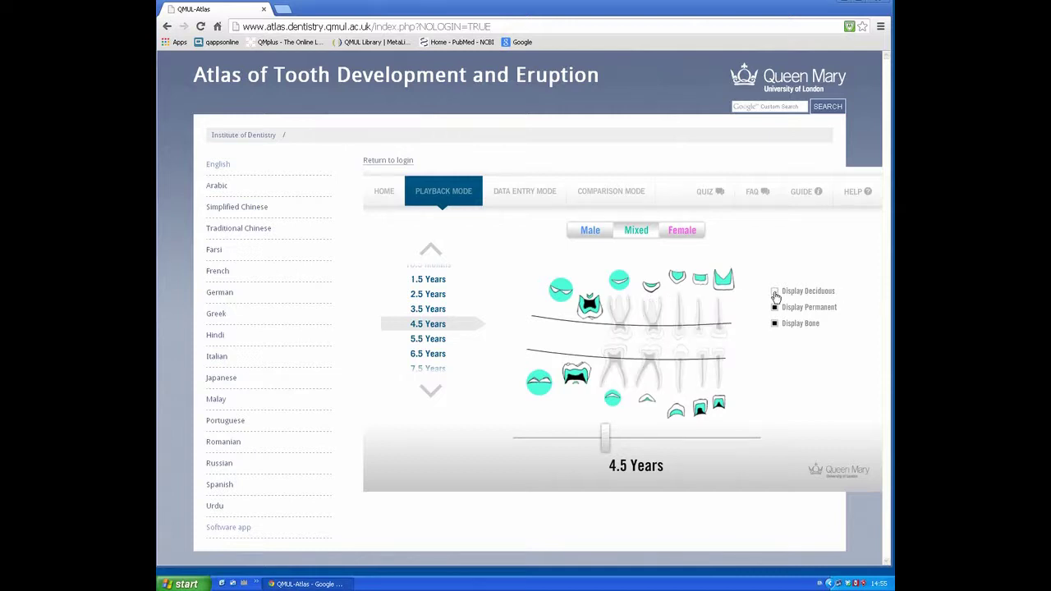
click(774, 293)
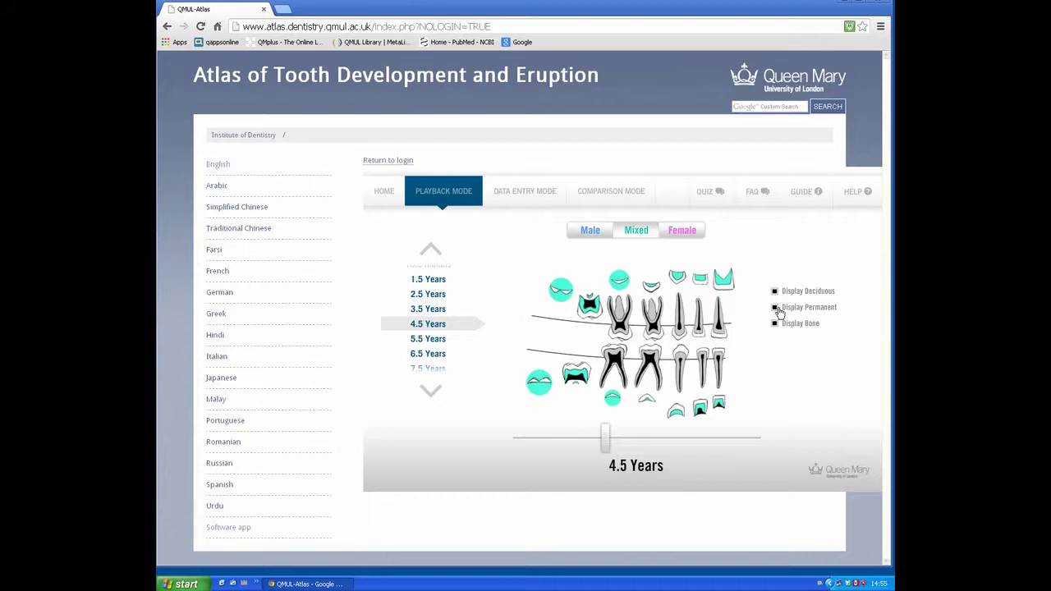
click(774, 310)
click(774, 310)
click(774, 326)
click(774, 325)
click(591, 232)
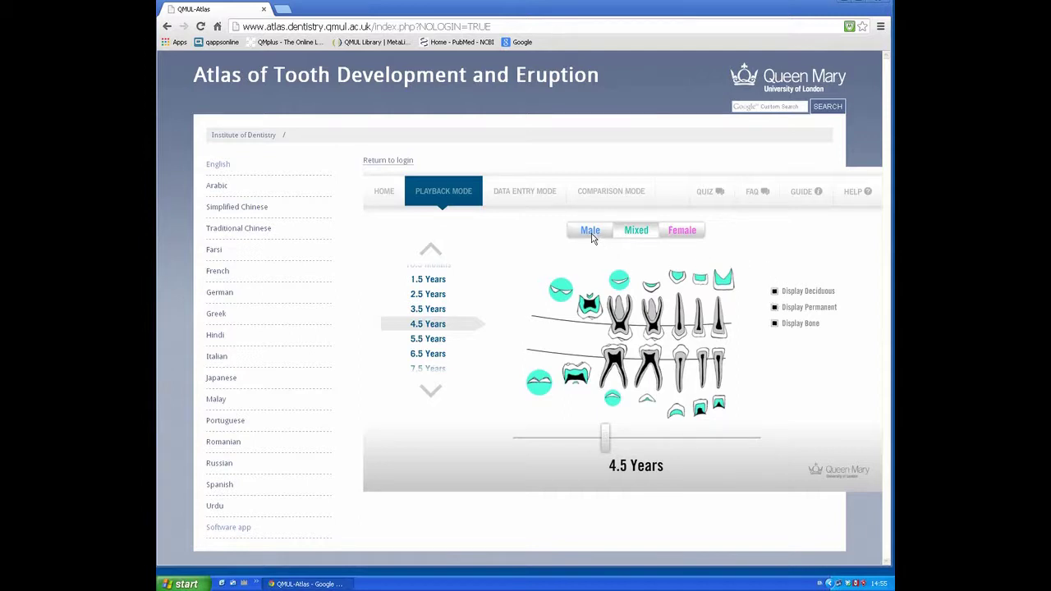
click(681, 233)
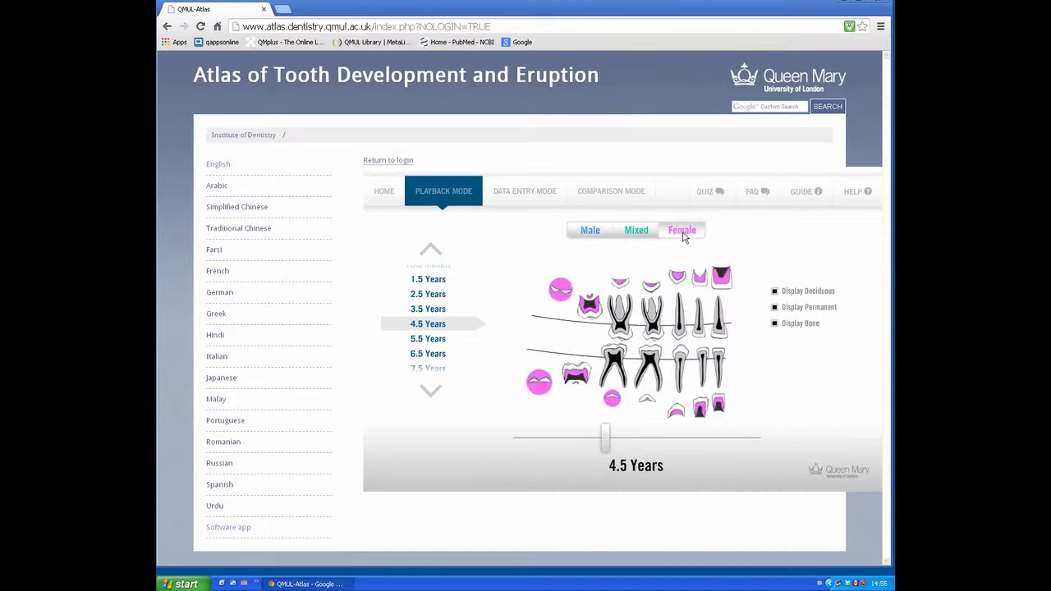
Enter data entry with Unknown gender, deciduous and permanent teeth, Lower Left quadrant and Anthropology Notation.
click(520, 195)
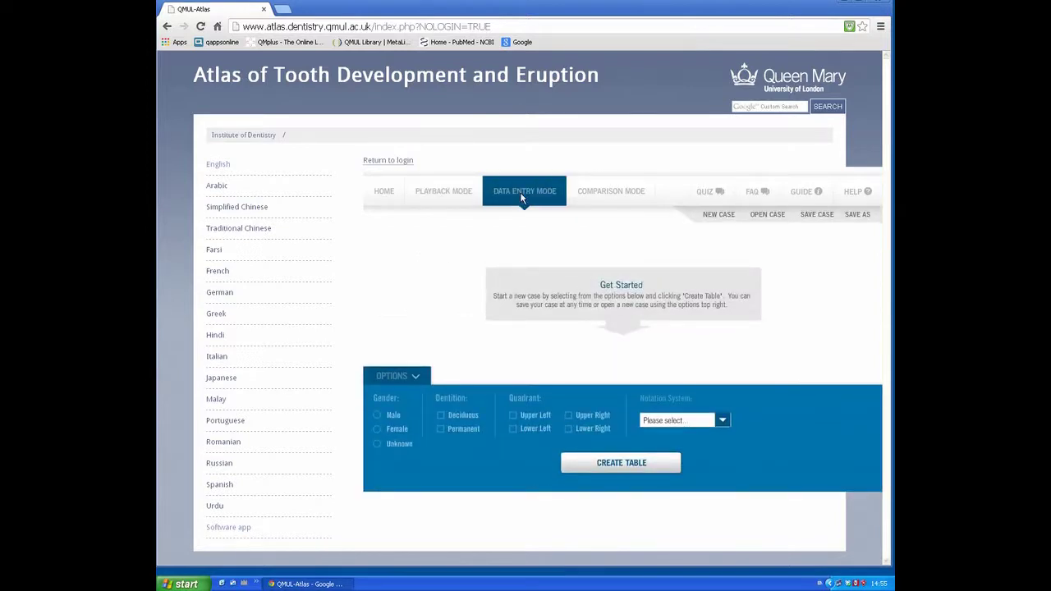
click(376, 446)
click(440, 430)
click(441, 415)
click(513, 430)
click(722, 419)
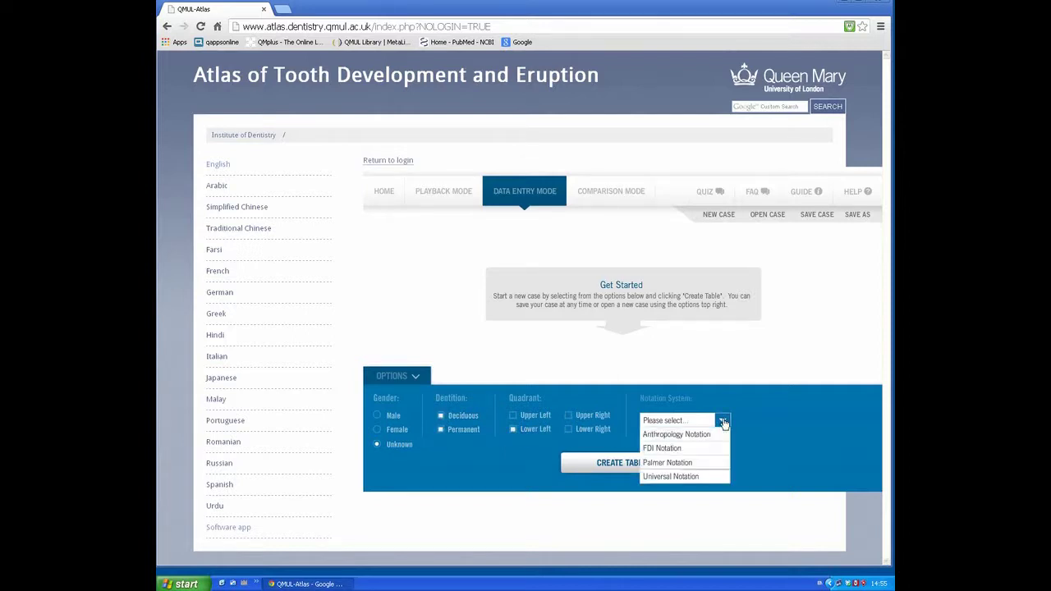
click(697, 435)
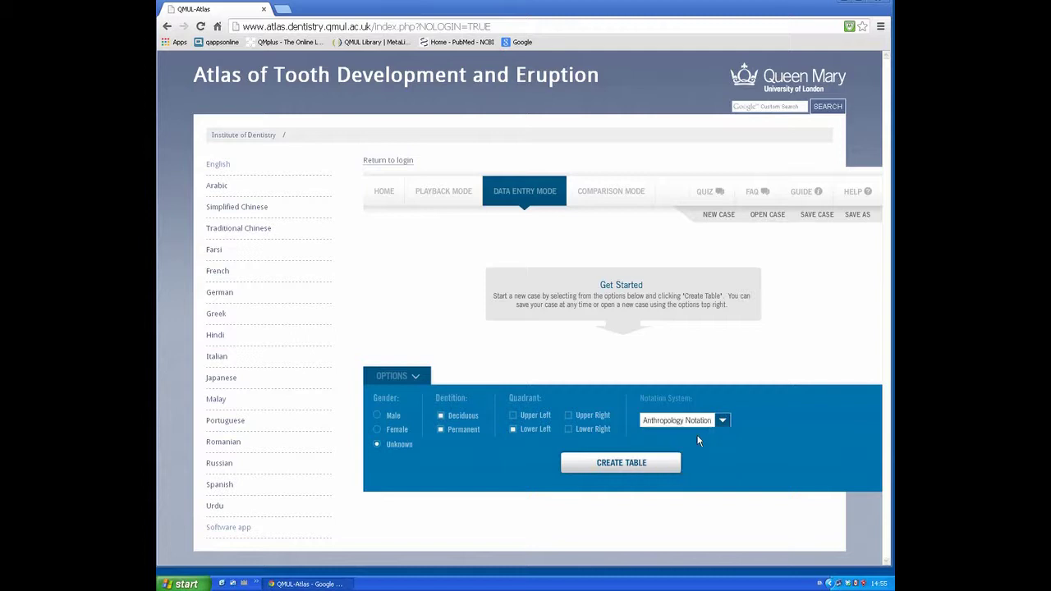
Create the lower-left table and record R 1/2 for permanent I1 and M1 development.
click(658, 465)
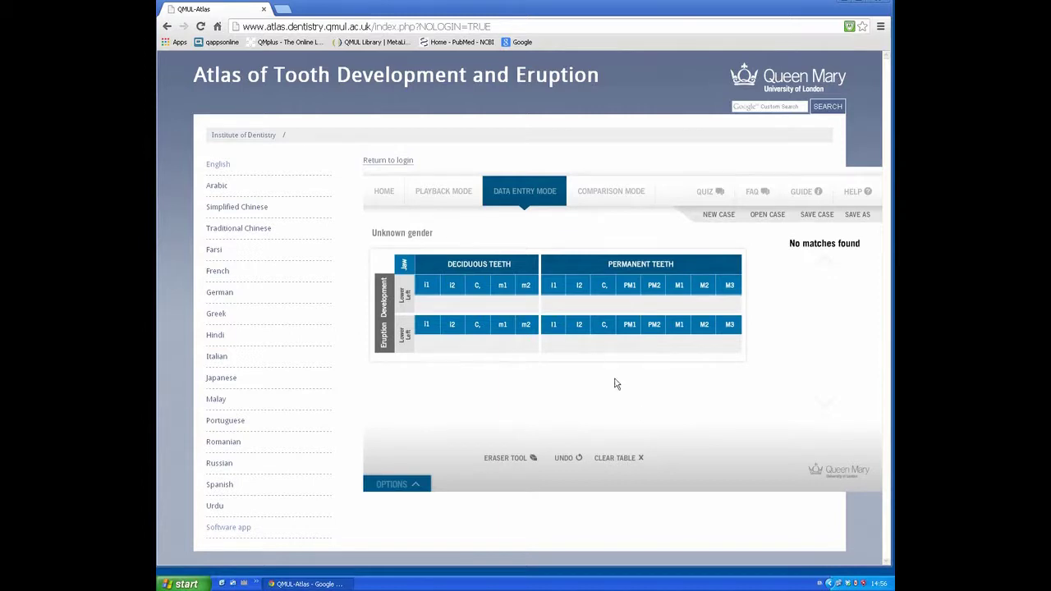
click(556, 306)
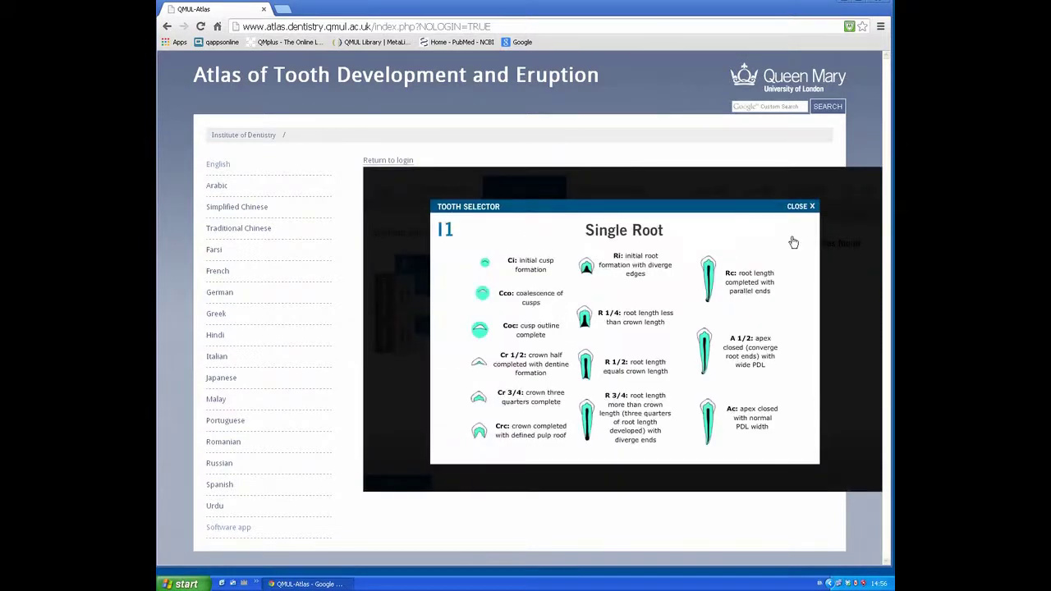
click(647, 365)
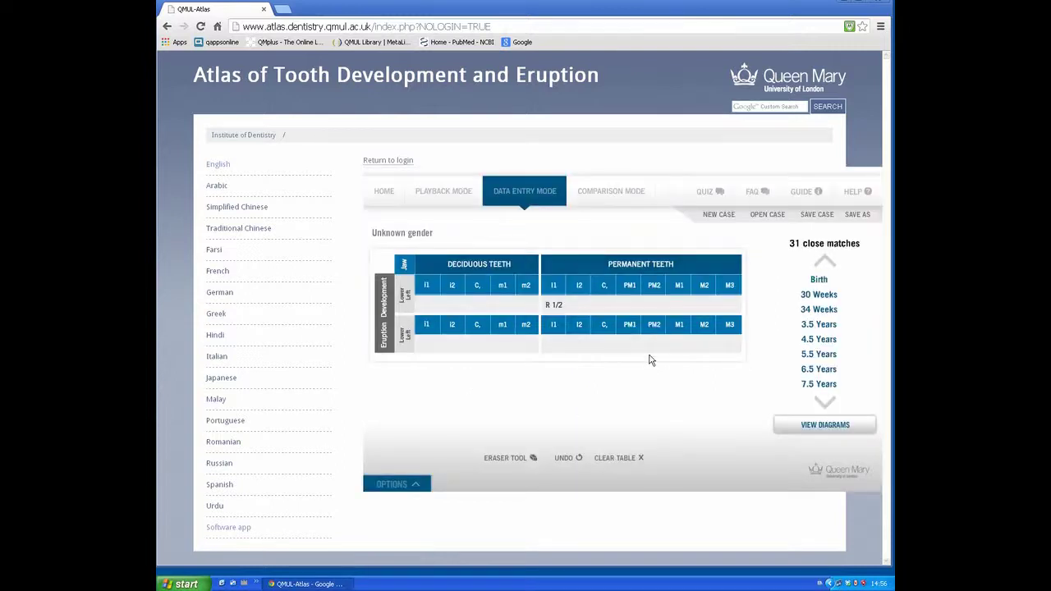
click(681, 307)
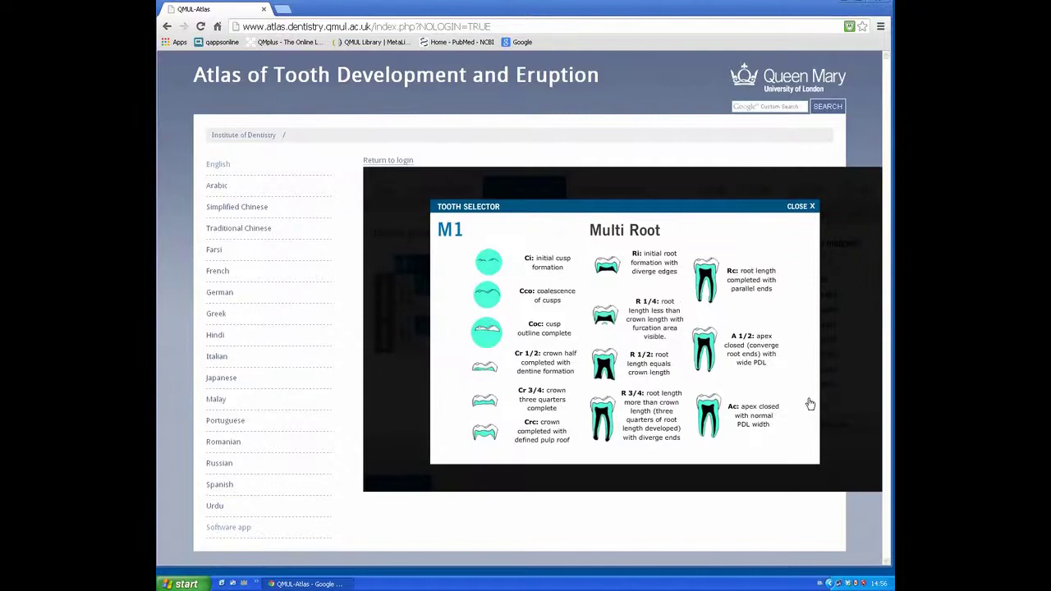
click(655, 367)
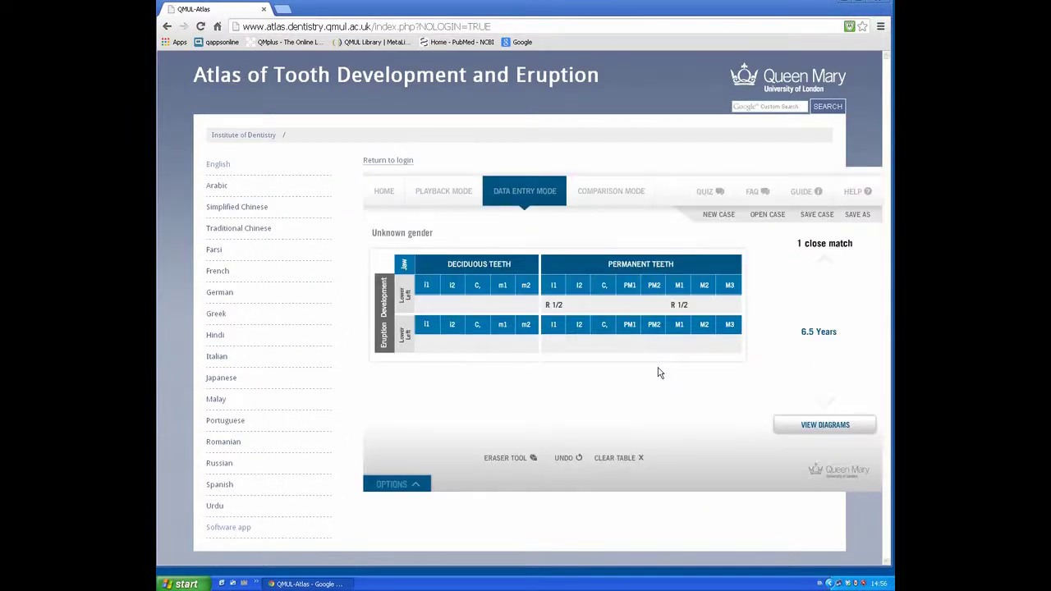
Record eruption Position 4 for deciduous i1, i2, canine, m1 and m2.
click(427, 347)
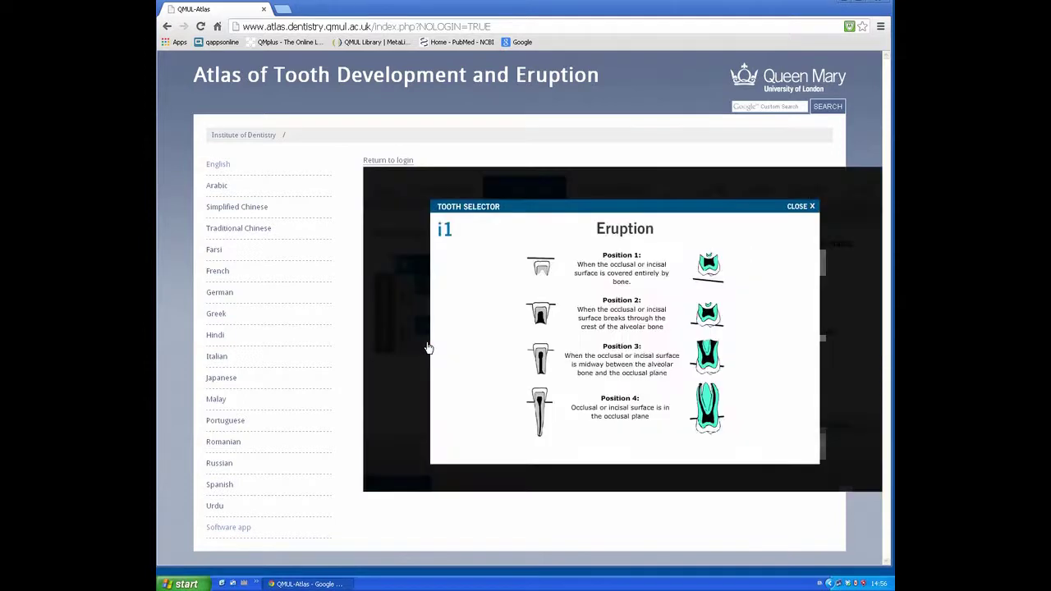
click(552, 413)
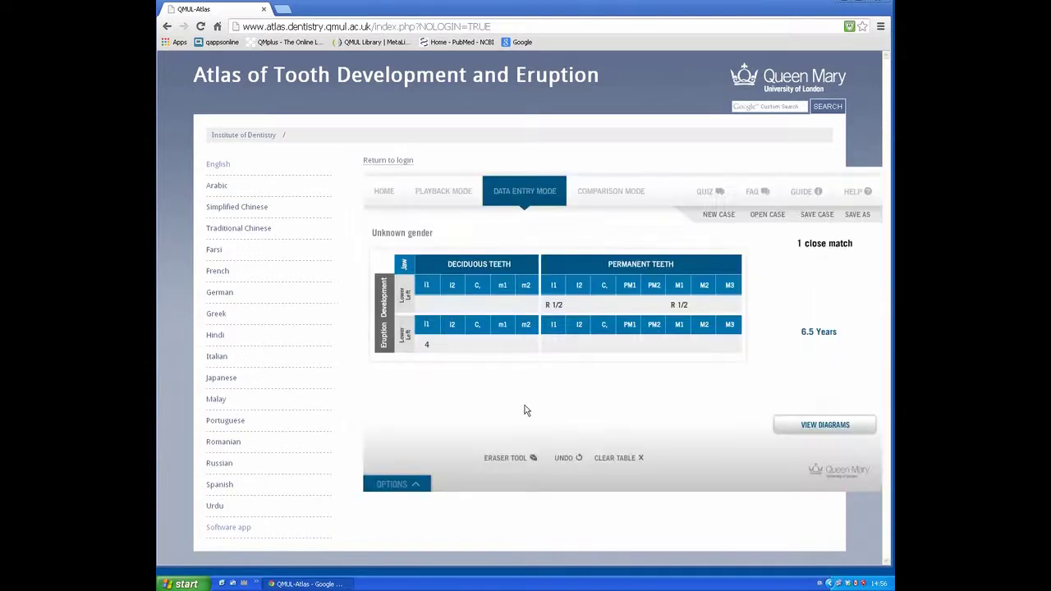
click(452, 345)
click(543, 412)
click(477, 344)
click(541, 411)
click(502, 344)
click(544, 410)
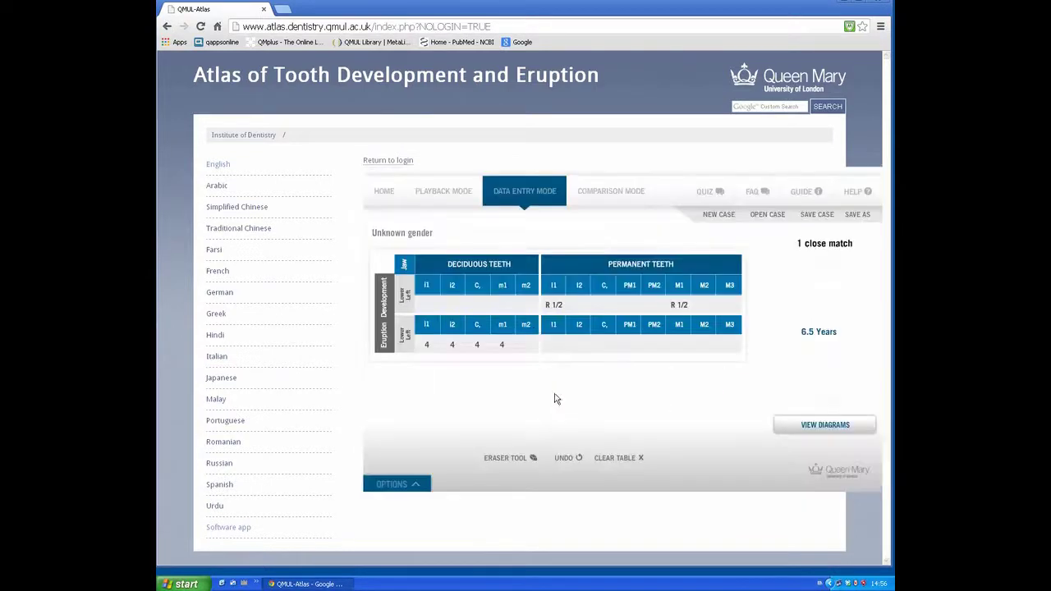
click(531, 343)
click(701, 406)
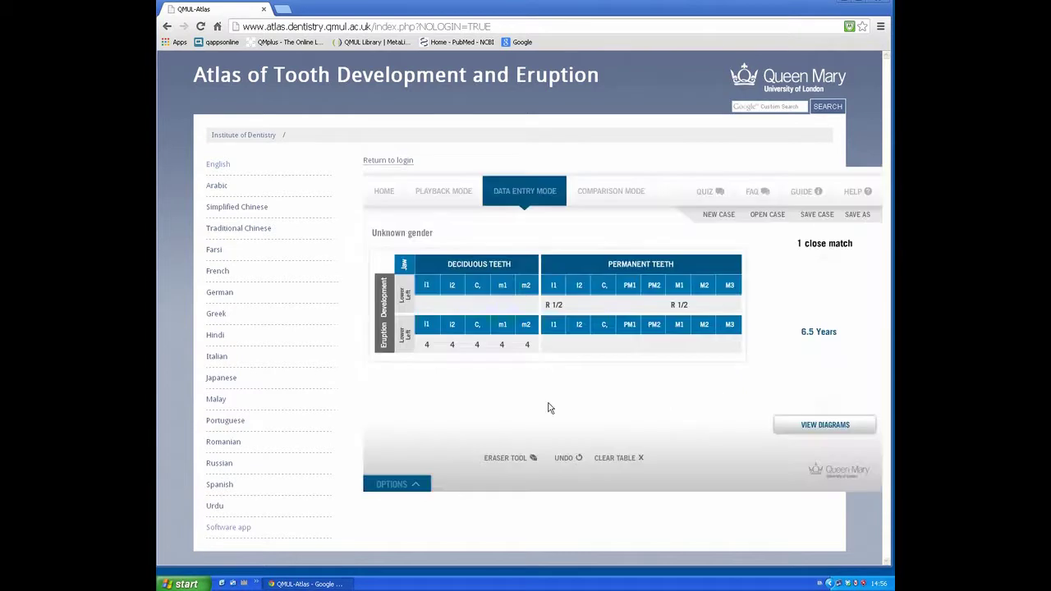
Record eruption Position 3 for permanent I1 and M1.
click(552, 347)
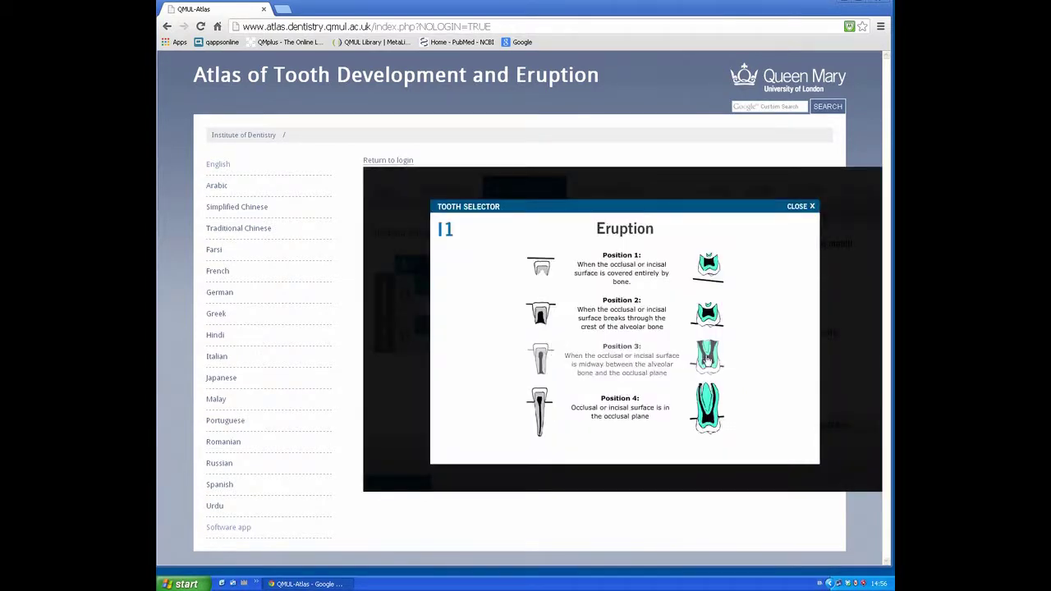
click(707, 358)
click(682, 347)
click(704, 362)
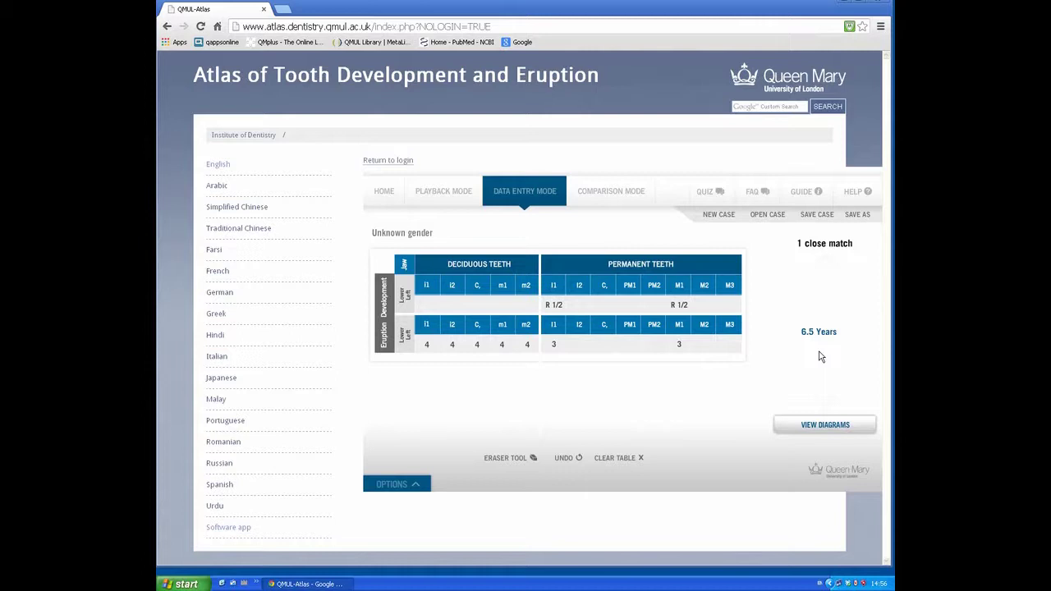
View the tooth diagrams for the matched case.
click(862, 426)
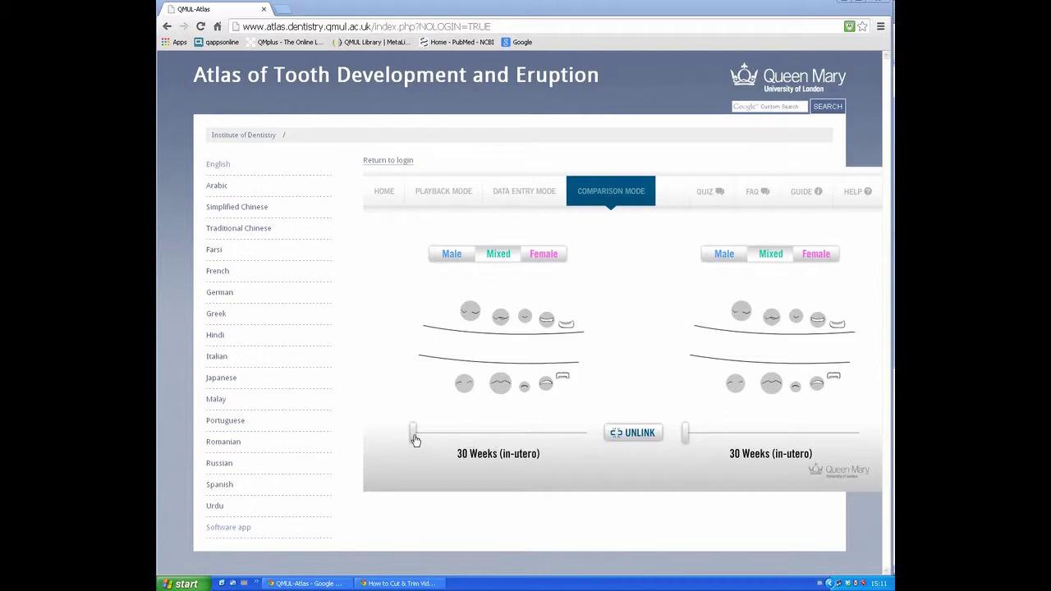
Set the diagrams to 4.5 and 7.5 Months, link them, then shift to 3.5 and 4.5 Years.
drag(437, 440, 444, 439)
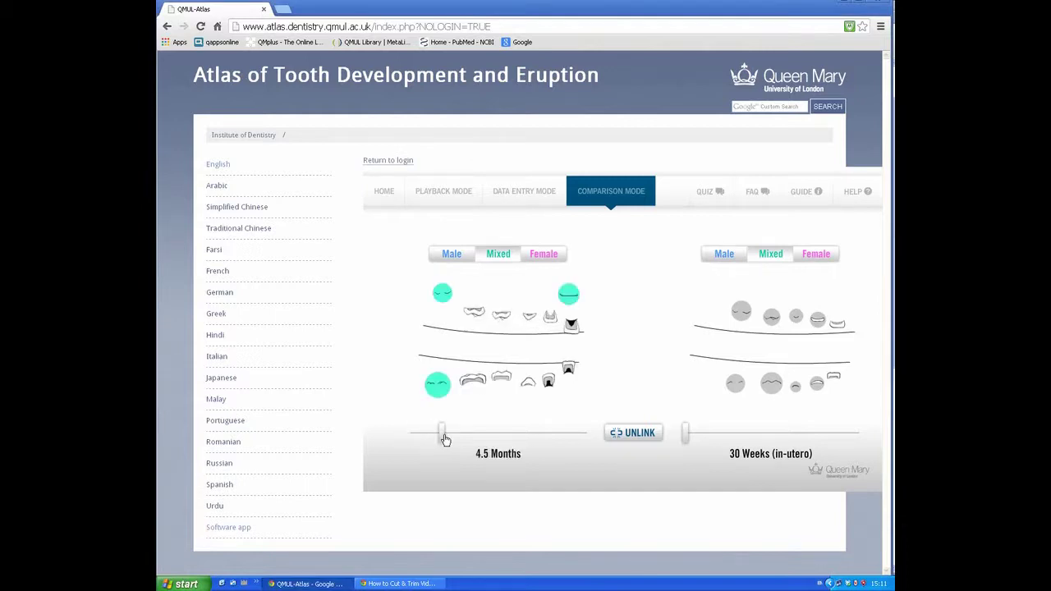
drag(686, 435, 720, 437)
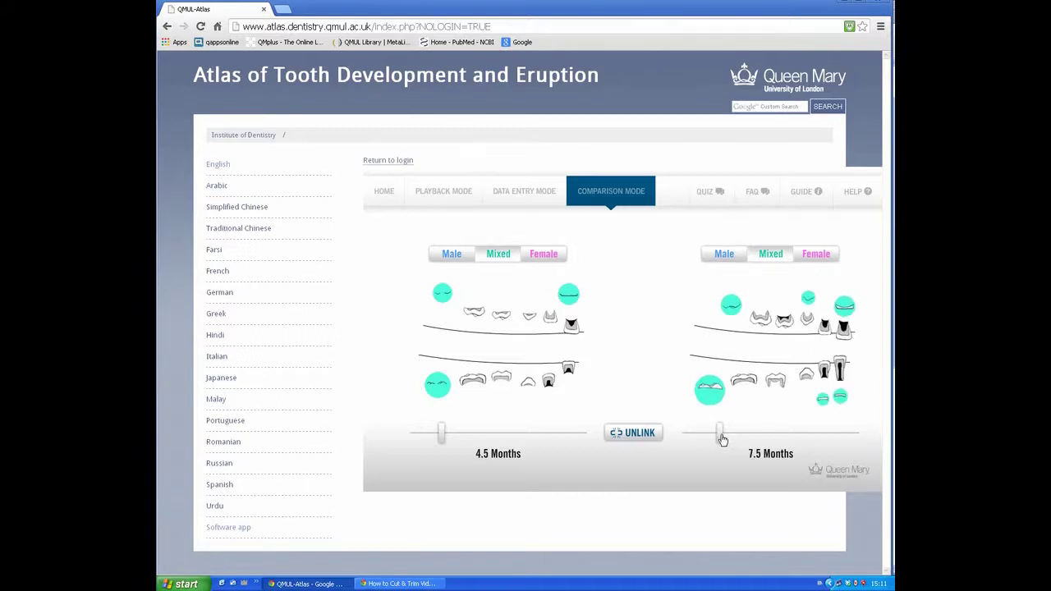
click(643, 438)
drag(440, 439, 471, 439)
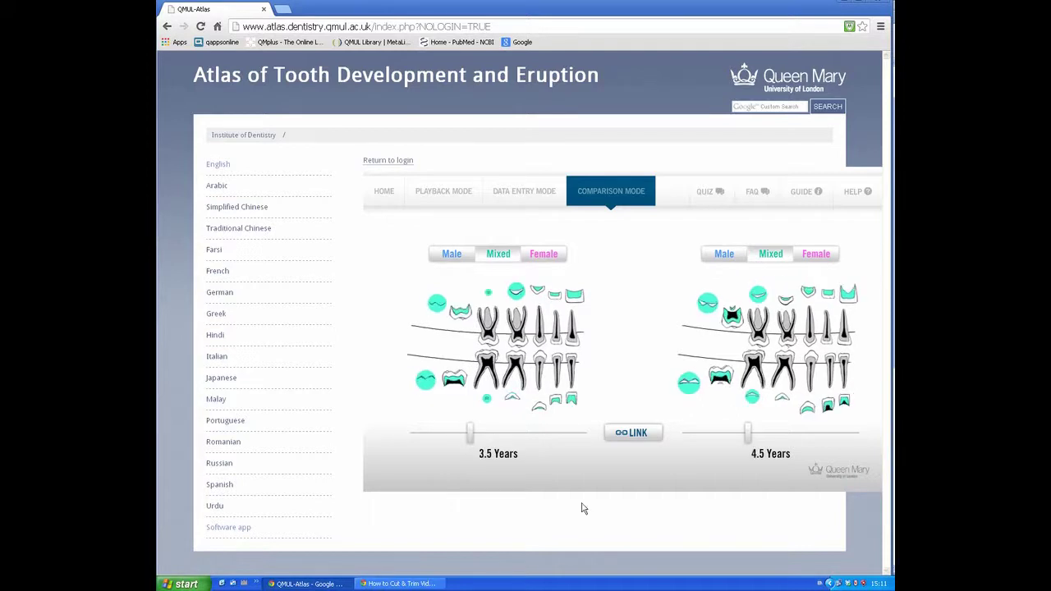
click(628, 439)
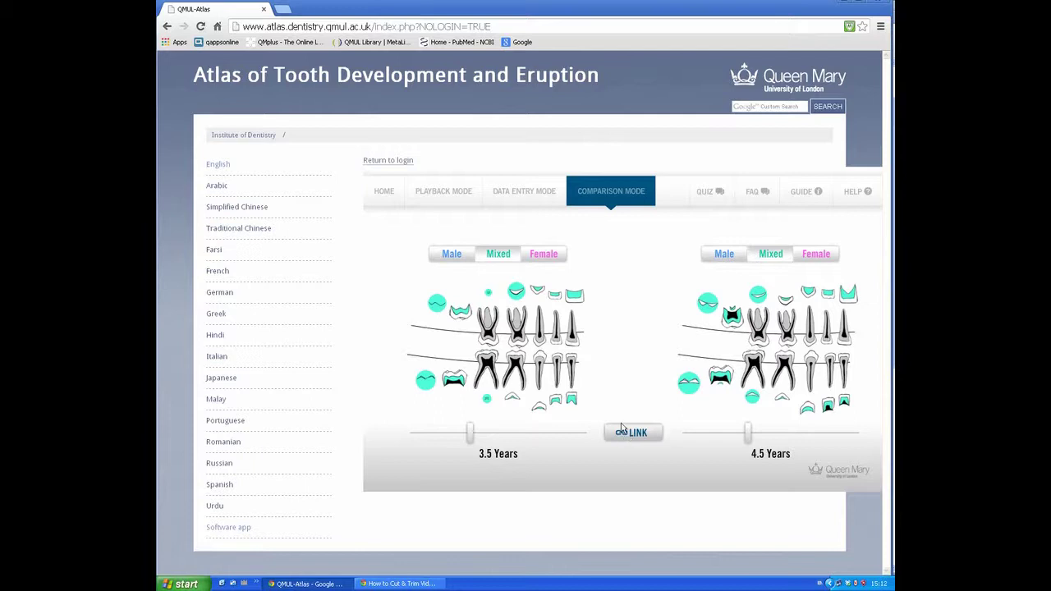
Unlink the timelines, show male on the left and female at 3.5 Years on the right.
click(627, 435)
click(451, 256)
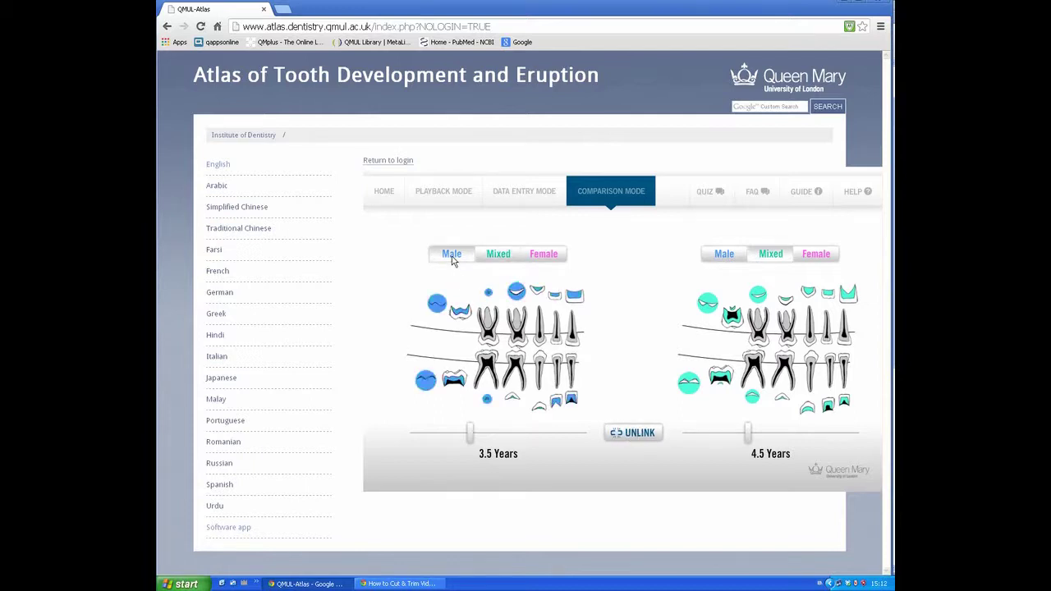
click(816, 254)
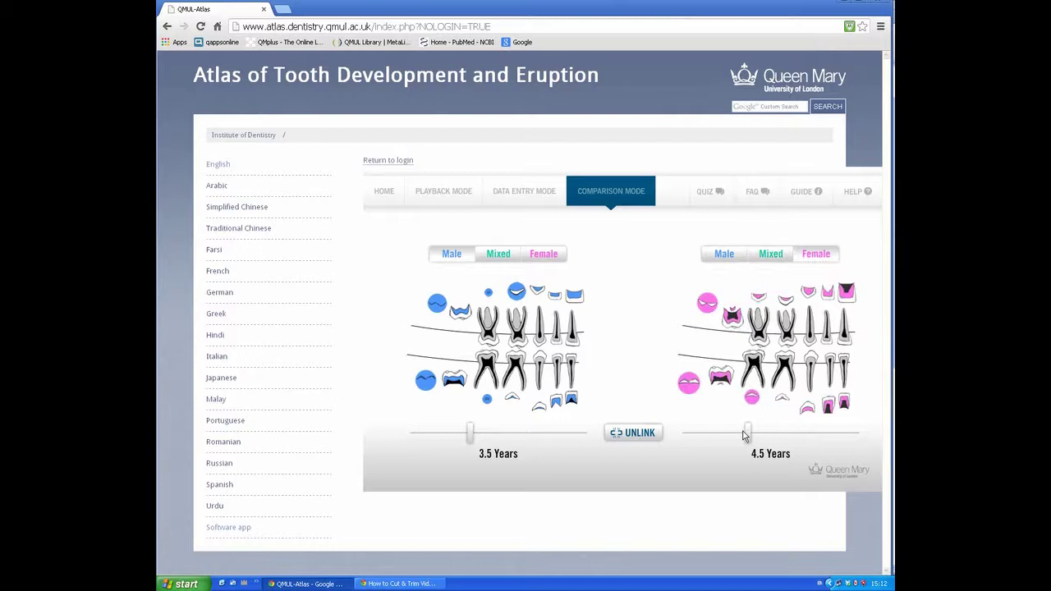
drag(744, 436, 742, 435)
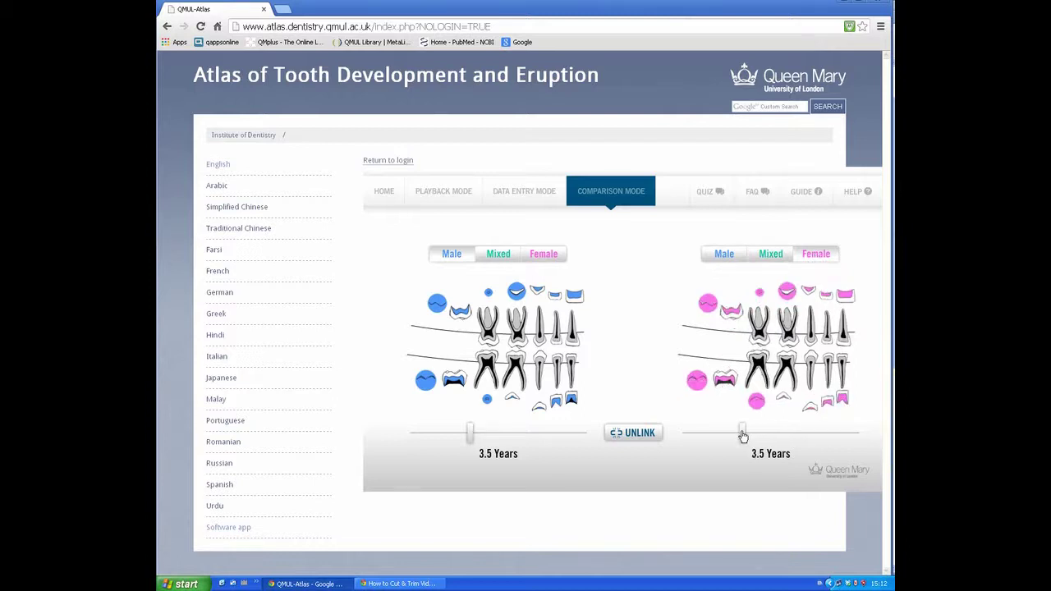
Relink both diagrams at 6.5 Years and return both to mixed gender.
click(633, 435)
drag(472, 439, 486, 439)
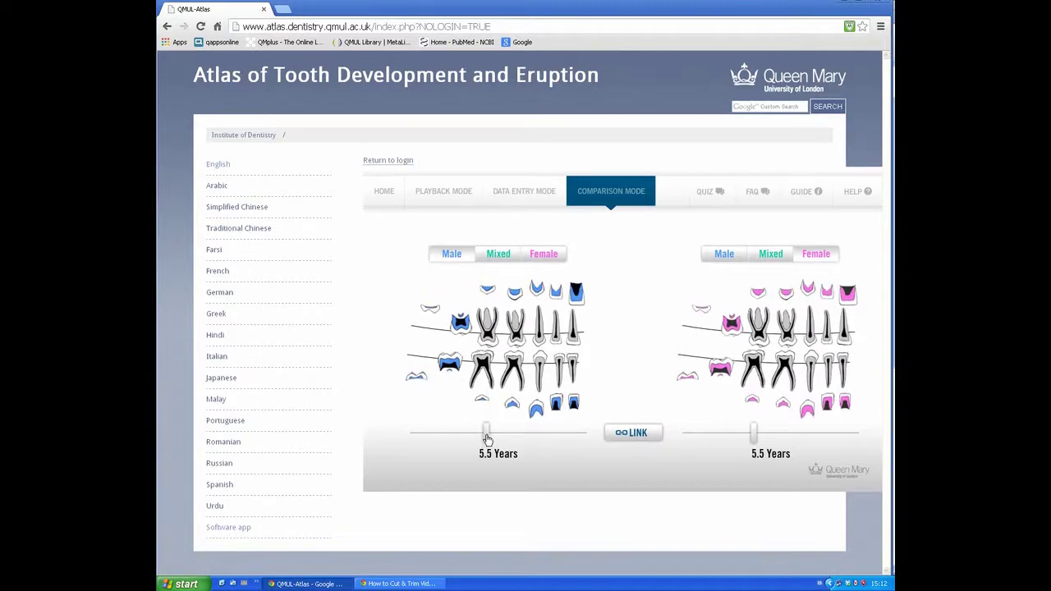
click(497, 253)
click(773, 256)
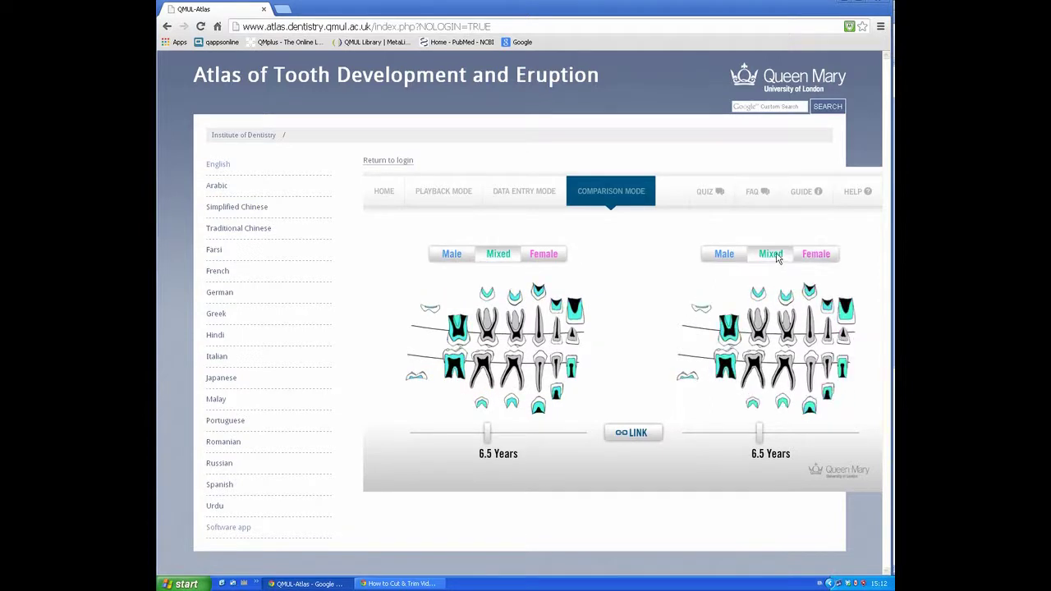
click(703, 193)
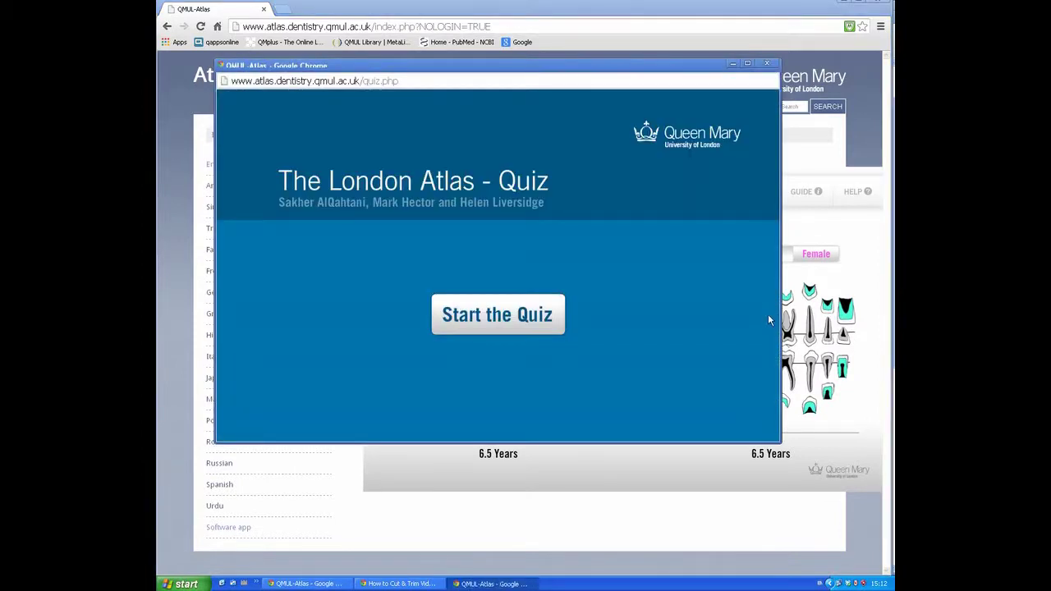
Close the quiz window and open the Tooth Guide on the single-root stages.
click(767, 64)
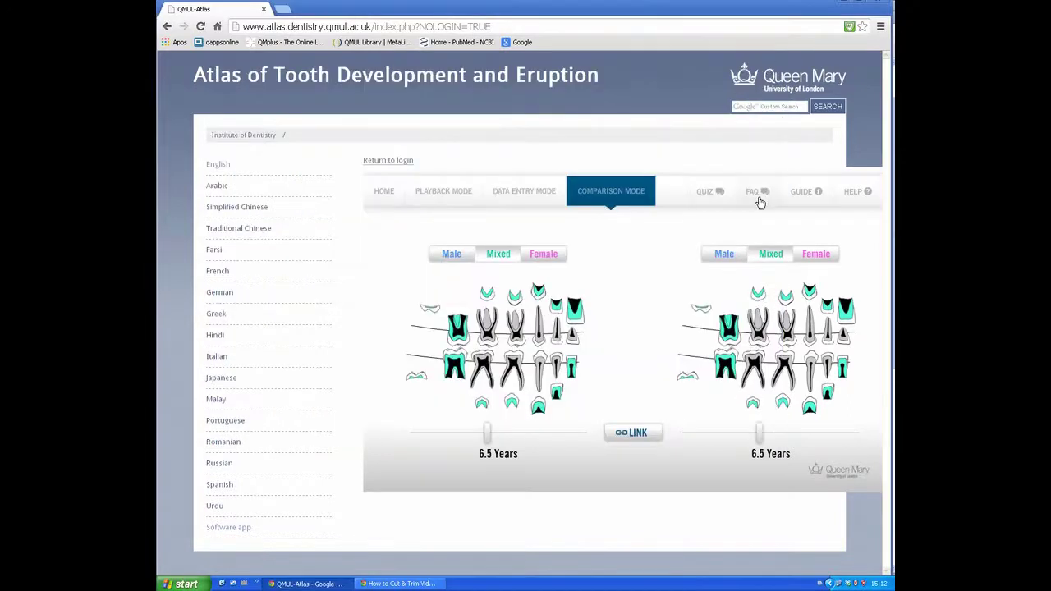
click(807, 199)
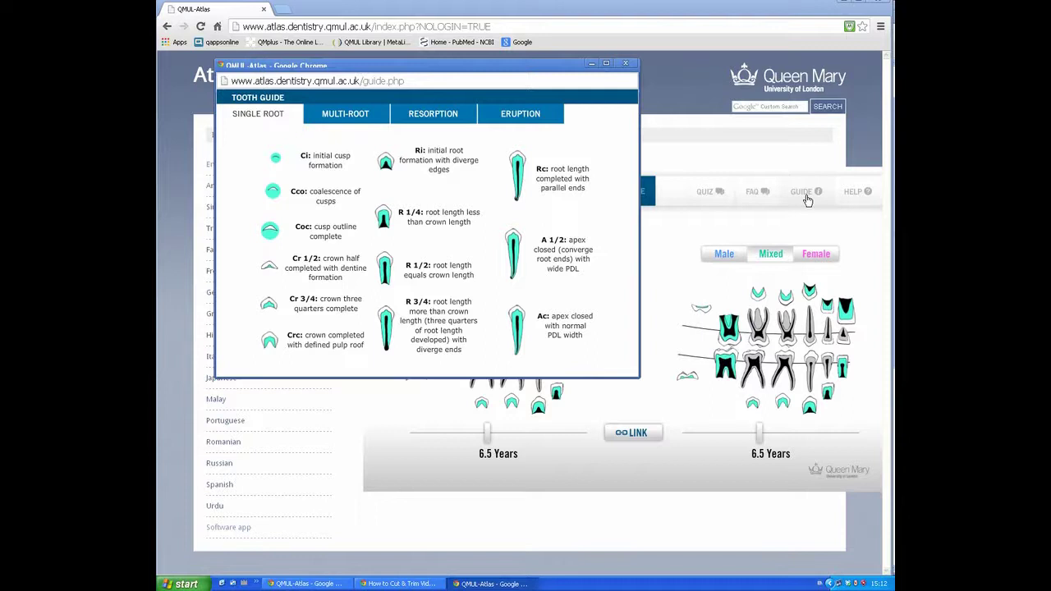
Browse the Tooth Guide's multi-root, resorption and eruption pages, then close the guide.
click(379, 115)
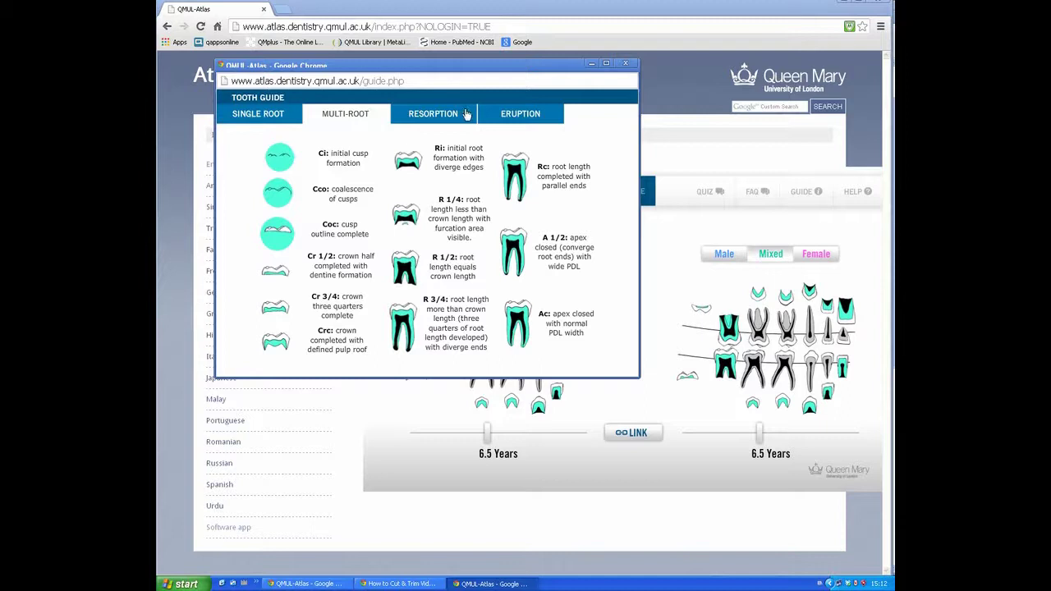
click(466, 115)
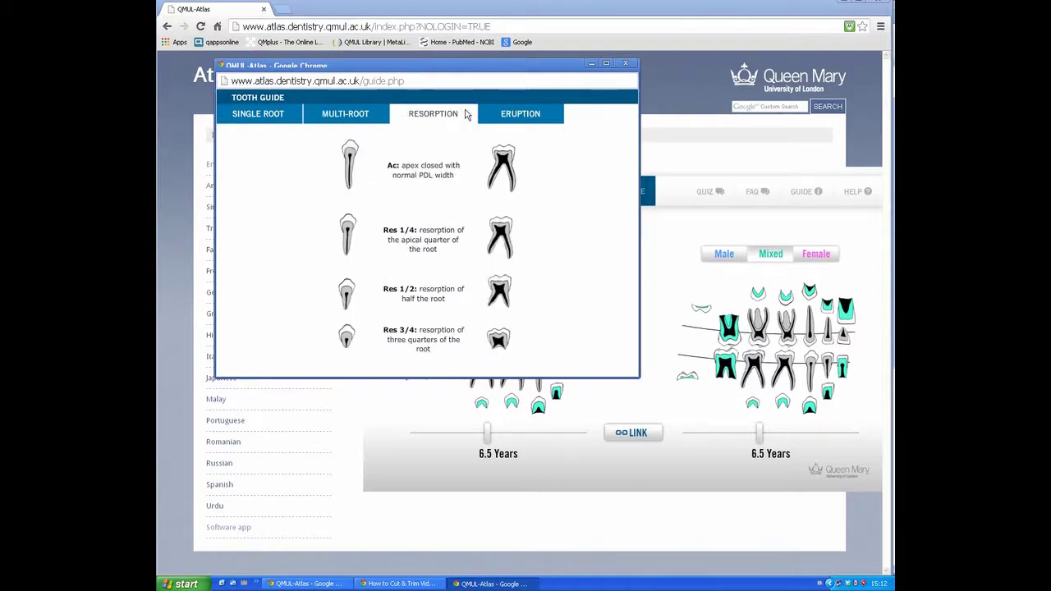
click(555, 116)
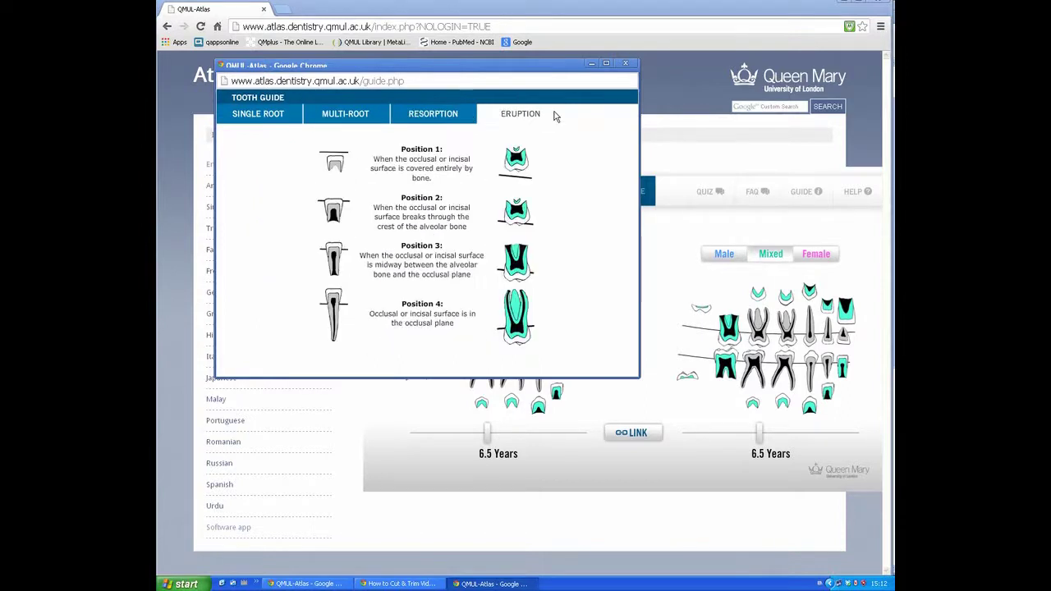
click(626, 64)
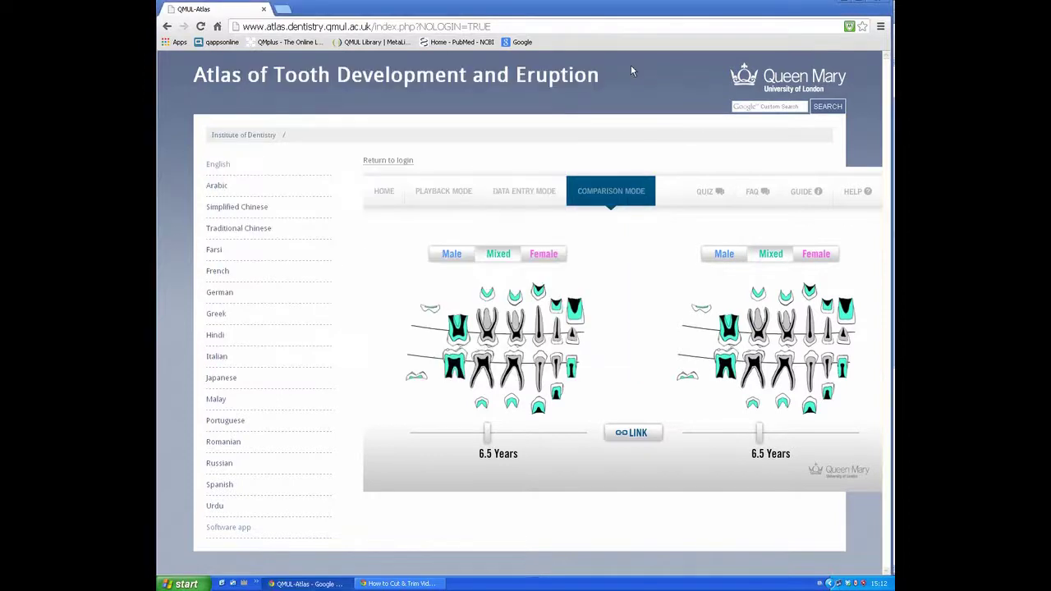